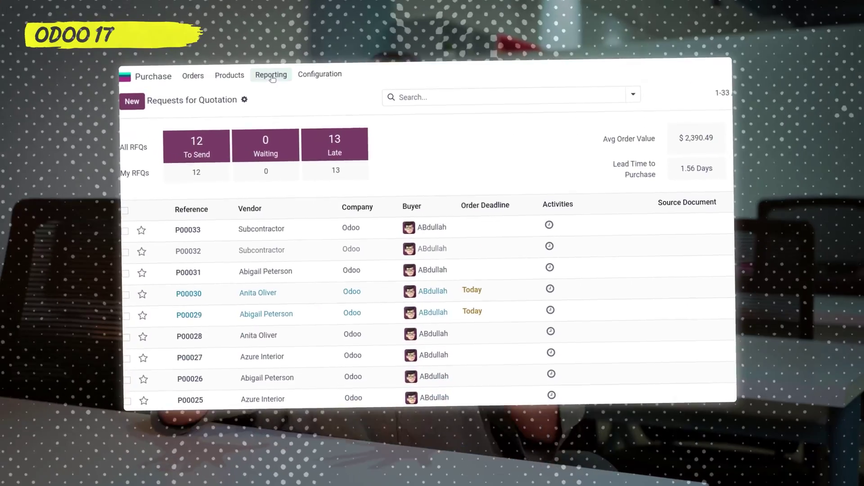
Step: Preview the purchase analysis graph as a bar chart and return it to a line chart
{"action": "left_click", "coordinate": [270, 76]}
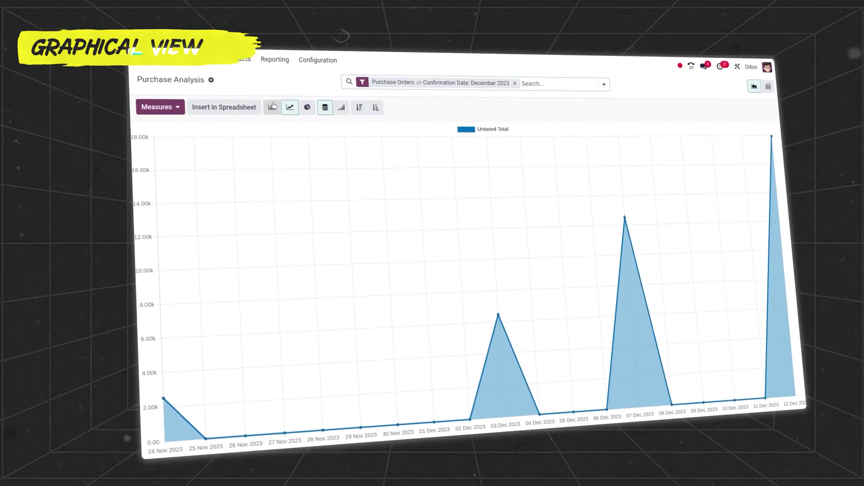
{"action": "left_click", "coordinate": [272, 108]}
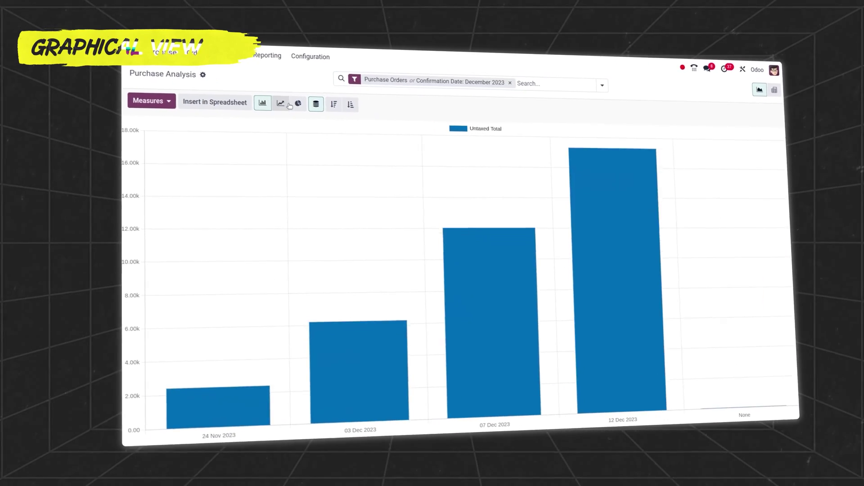
{"action": "left_click", "coordinate": [283, 104]}
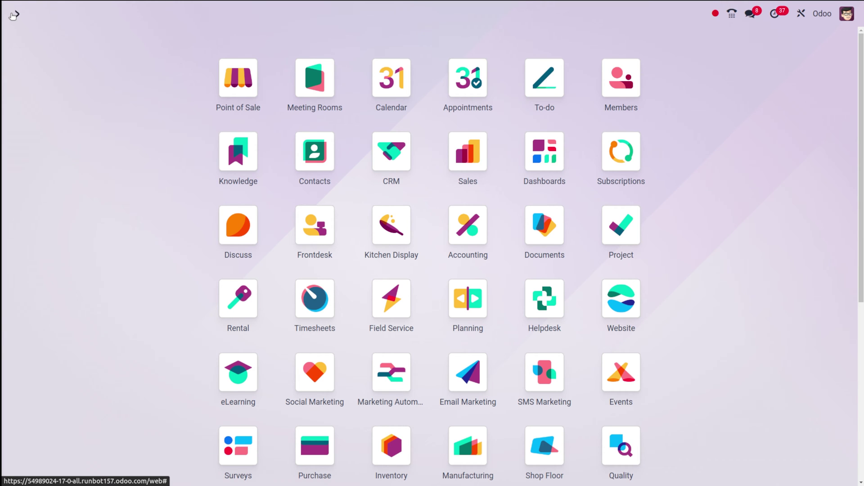
Step: Find and open the Purchase app, and bring up its Purchase report
{"action": "type", "text": "pu"}
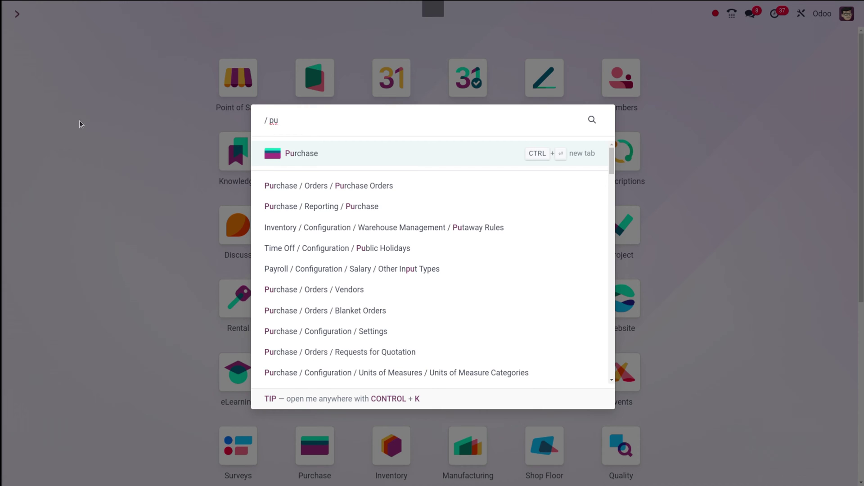
{"action": "left_click", "coordinate": [388, 162]}
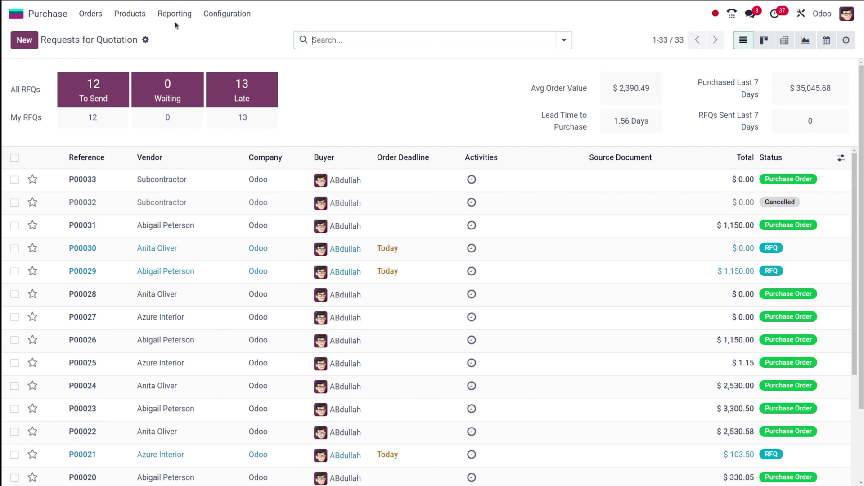
{"action": "left_click", "coordinate": [175, 16]}
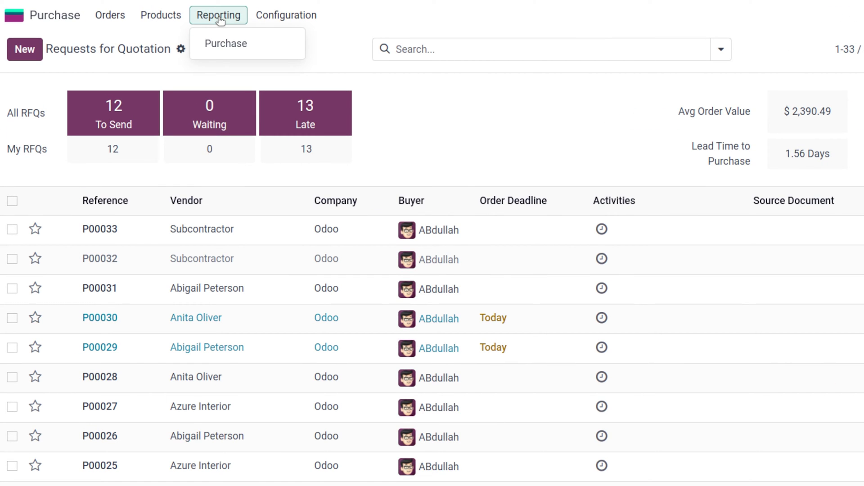
{"action": "left_click", "coordinate": [218, 43]}
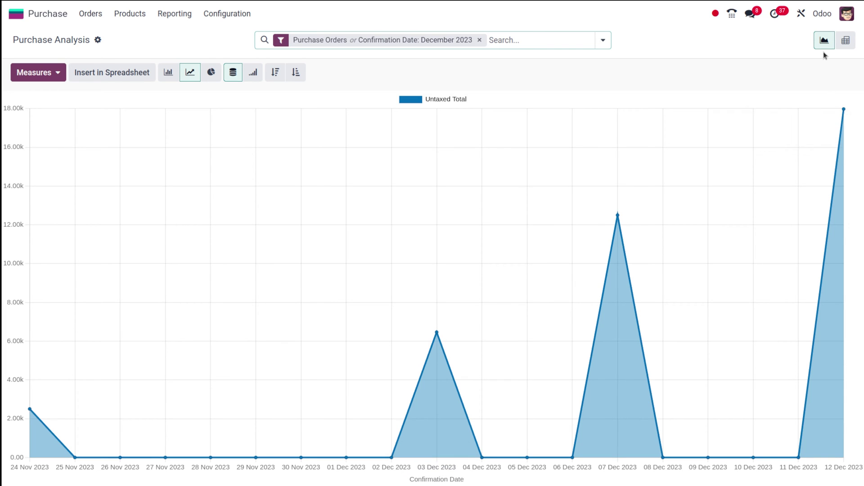
Step: Show the purchase analysis as a pivot table and return to the graph view
{"action": "left_click", "coordinate": [846, 40]}
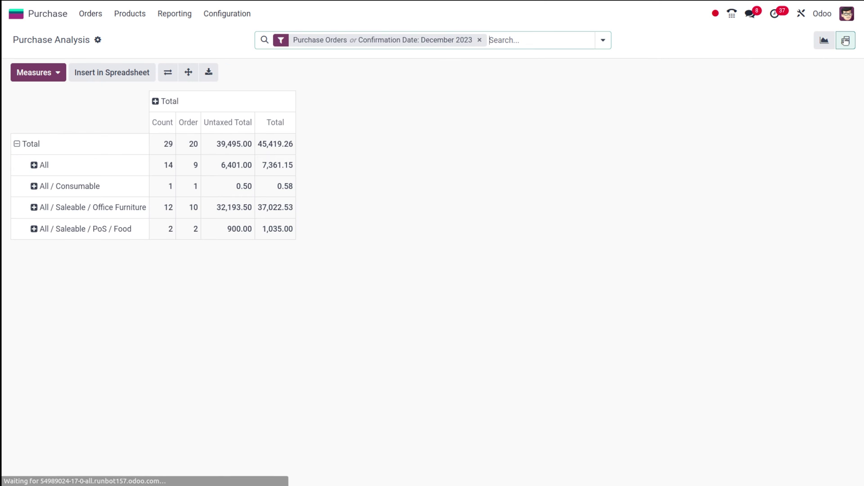
{"action": "left_click", "coordinate": [817, 41]}
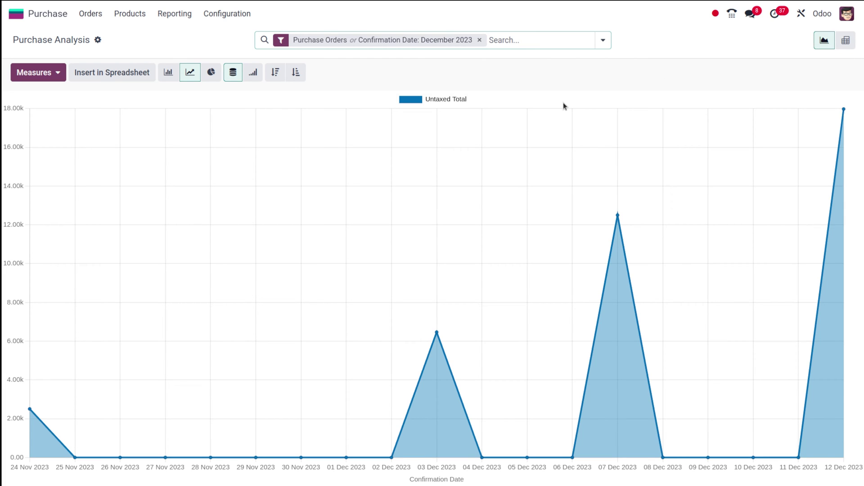
Step: Compare the graph as bar, line and pie charts, finishing on the bar chart, and inspect the 07 Dec 2023 bar
{"action": "left_click", "coordinate": [170, 71]}
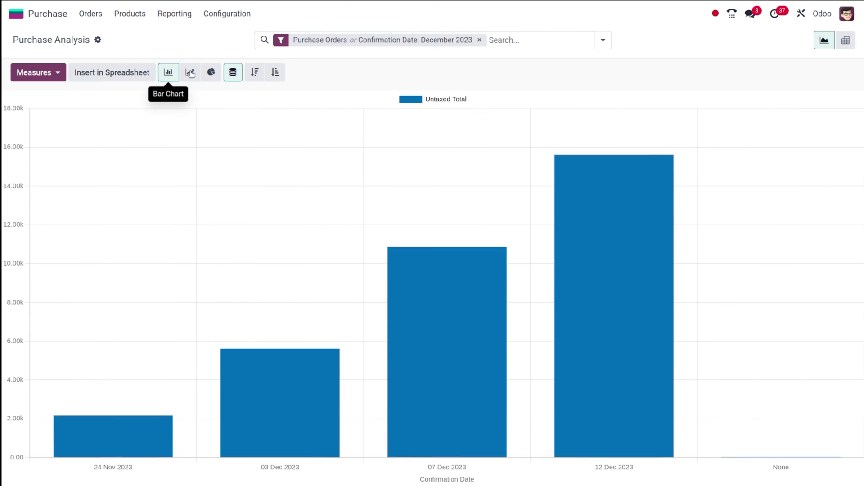
{"action": "left_click", "coordinate": [190, 72]}
{"action": "left_click", "coordinate": [211, 73]}
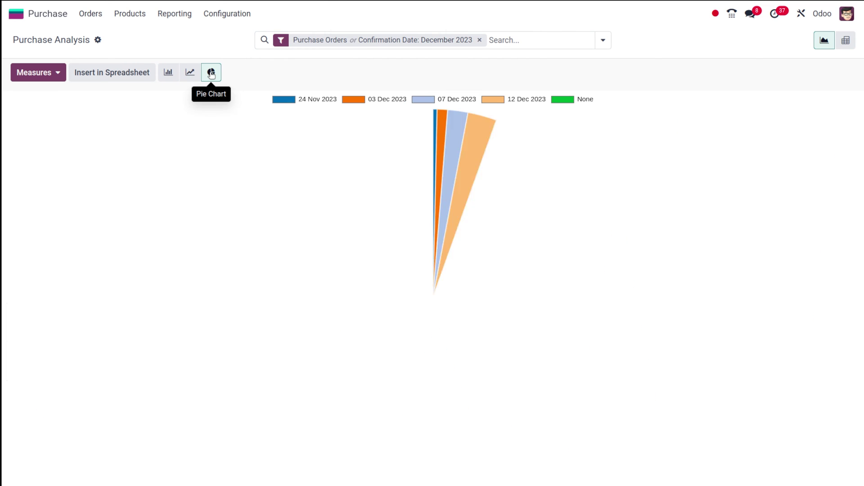
{"action": "left_click", "coordinate": [165, 73]}
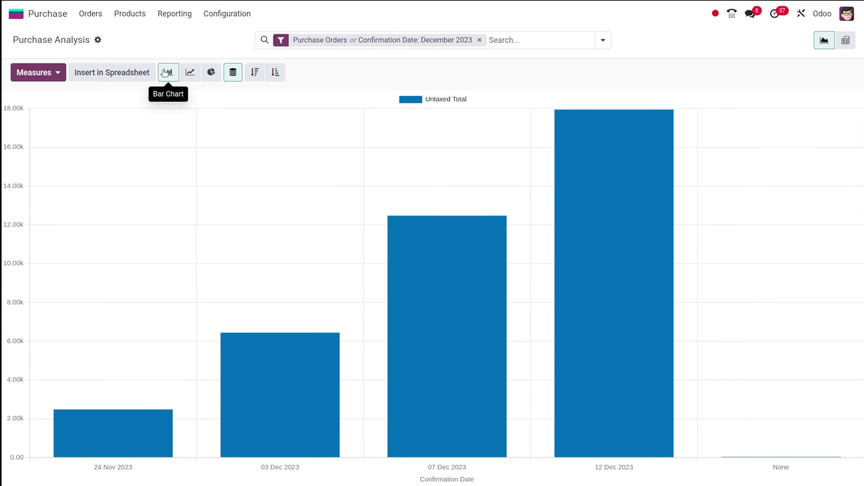
{"action": "mouse_move", "coordinate": [442, 423]}
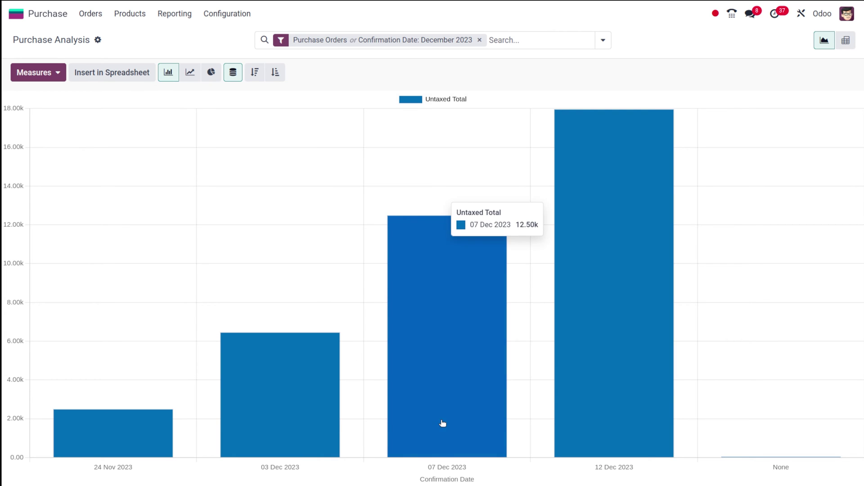
Step: Compare the bar chart by the measures Qty Billed, Qty Ordered and Average Cost
{"action": "left_click", "coordinate": [32, 76]}
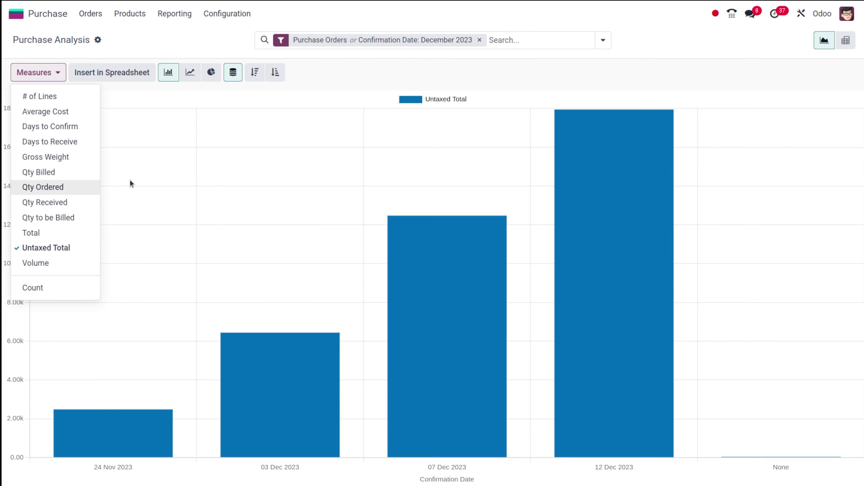
{"action": "left_click", "coordinate": [52, 172]}
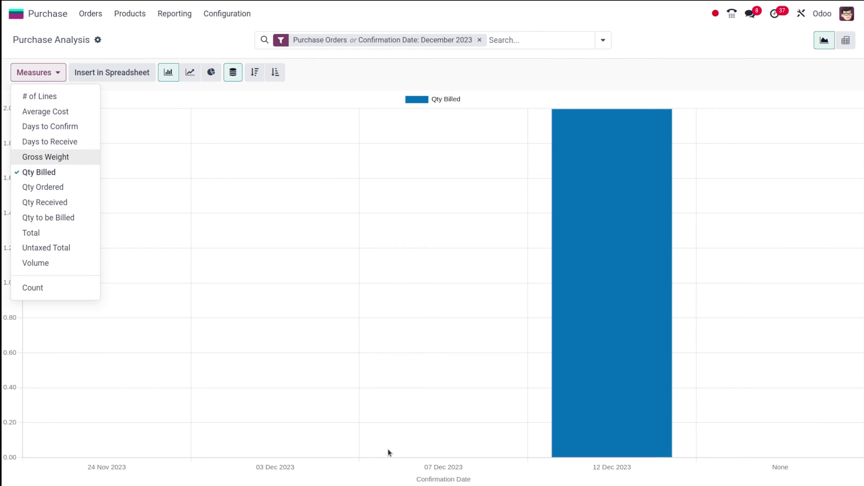
{"action": "left_click", "coordinate": [52, 193]}
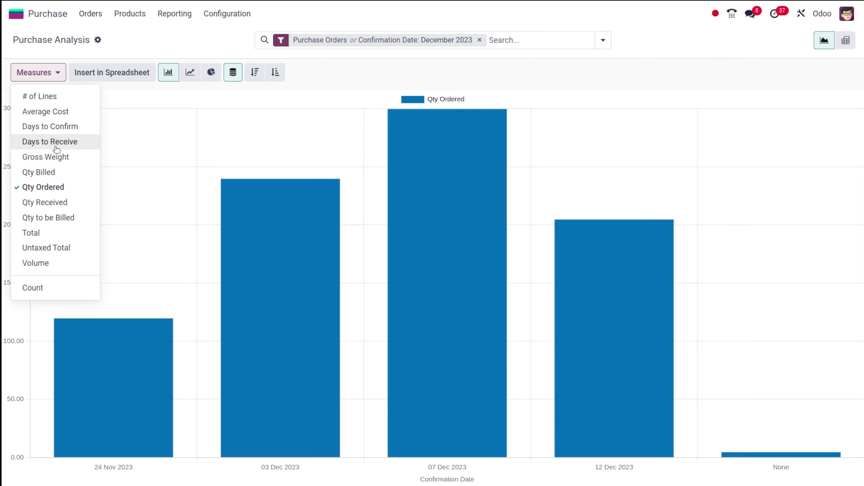
{"action": "left_click", "coordinate": [53, 115]}
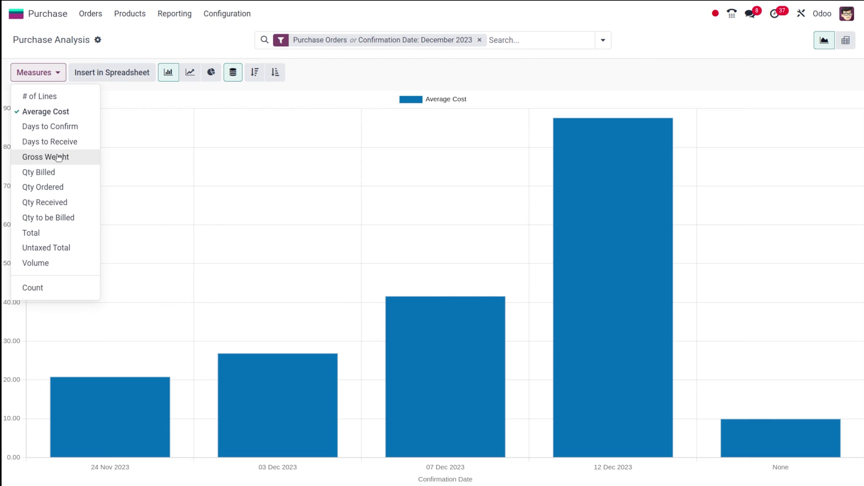
{"action": "left_click", "coordinate": [133, 96]}
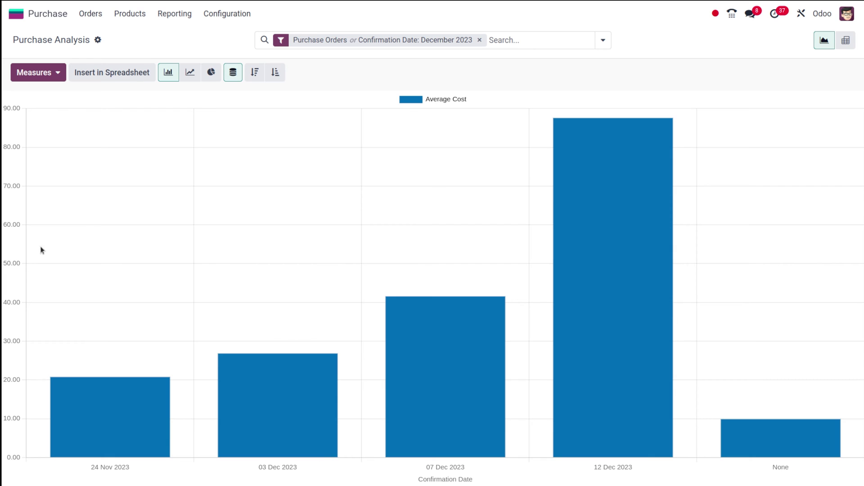
Step: Set the bar chart's measure back to Untaxed Total
{"action": "left_click", "coordinate": [28, 72]}
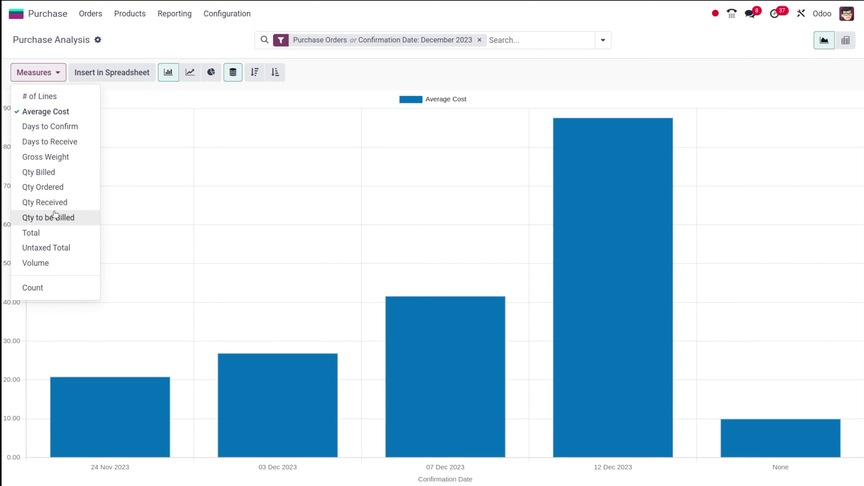
{"action": "left_click", "coordinate": [61, 248]}
{"action": "left_click", "coordinate": [329, 91]}
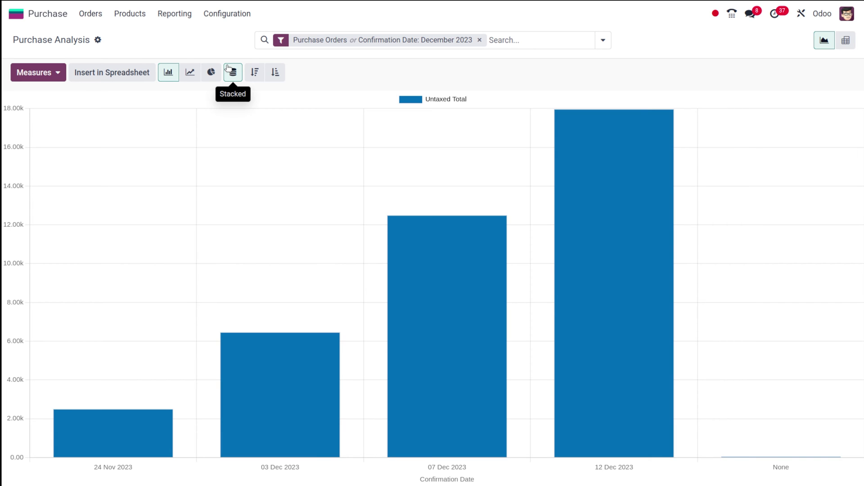
Step: Sort the bars in descending order and switch the sorting to ascending
{"action": "left_click", "coordinate": [254, 71]}
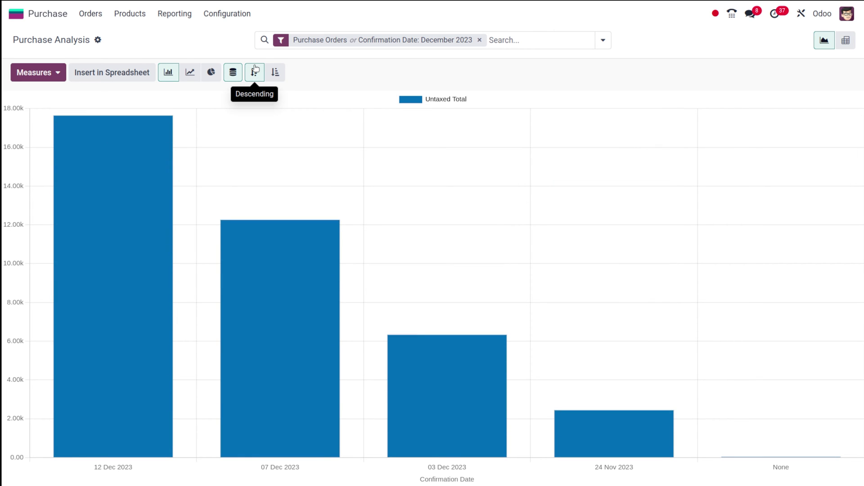
{"action": "left_click", "coordinate": [273, 70]}
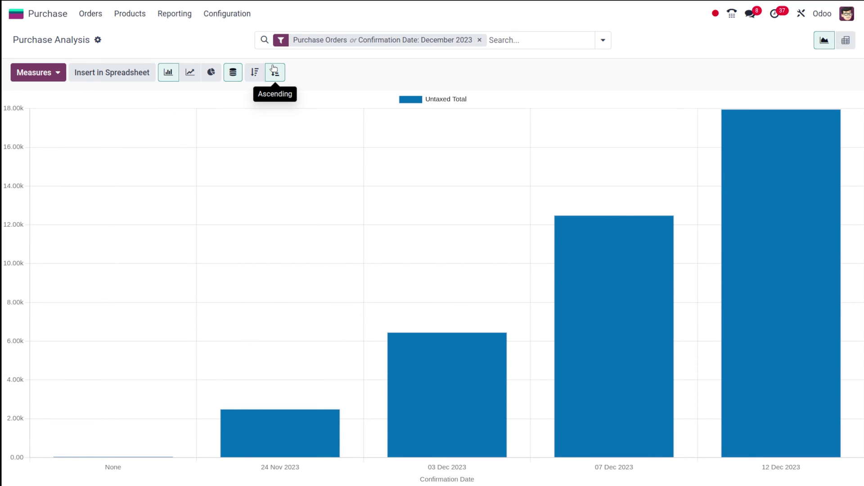
Step: Change the graph to a line chart without the ascending sort, and try the Cumulative option on and off
{"action": "left_click", "coordinate": [189, 78]}
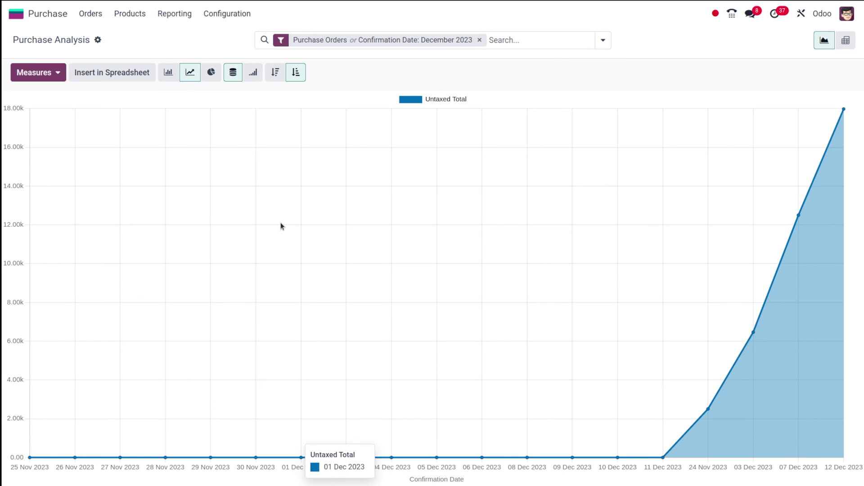
{"action": "left_click", "coordinate": [298, 78]}
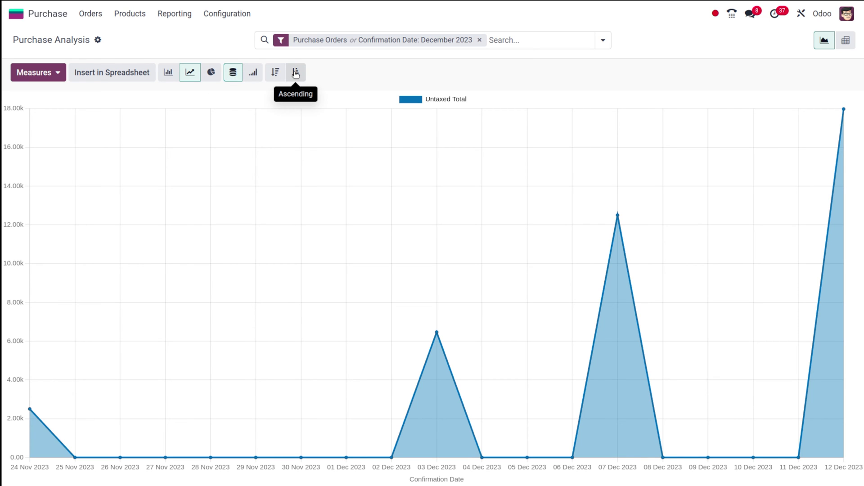
{"action": "left_click", "coordinate": [254, 75]}
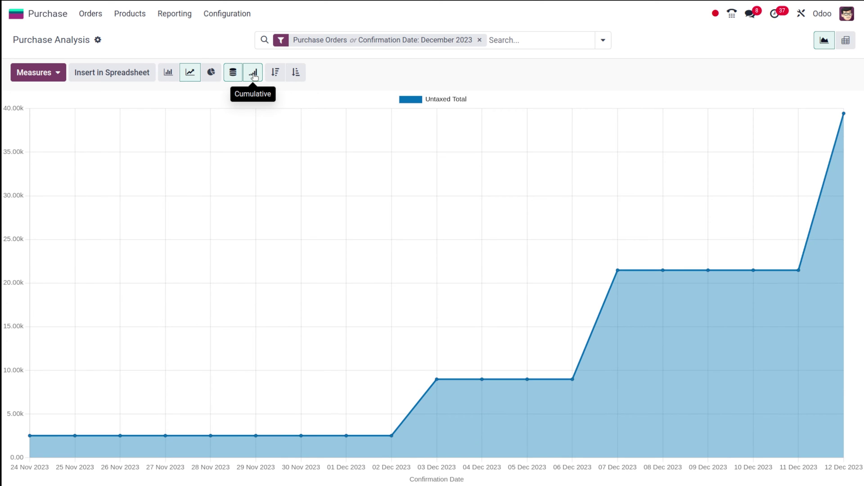
{"action": "left_click", "coordinate": [254, 76]}
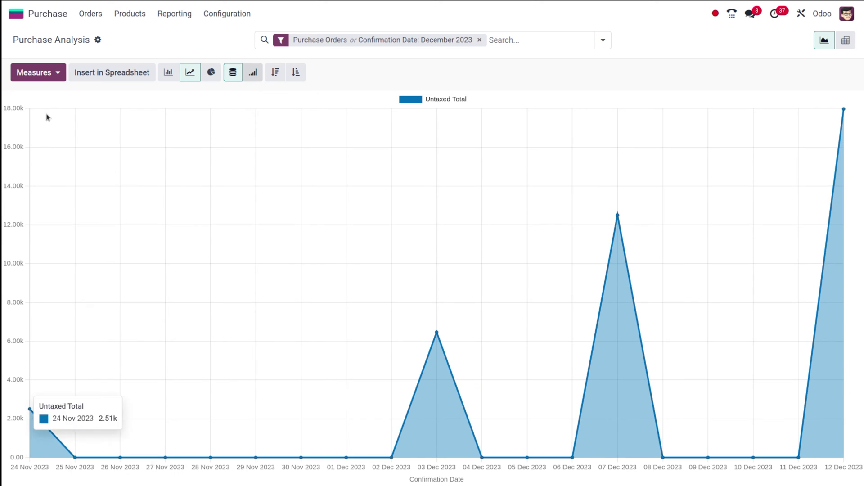
Step: Plot the line chart by Gross Weight and switch its measure to Qty Ordered
{"action": "left_click", "coordinate": [46, 69]}
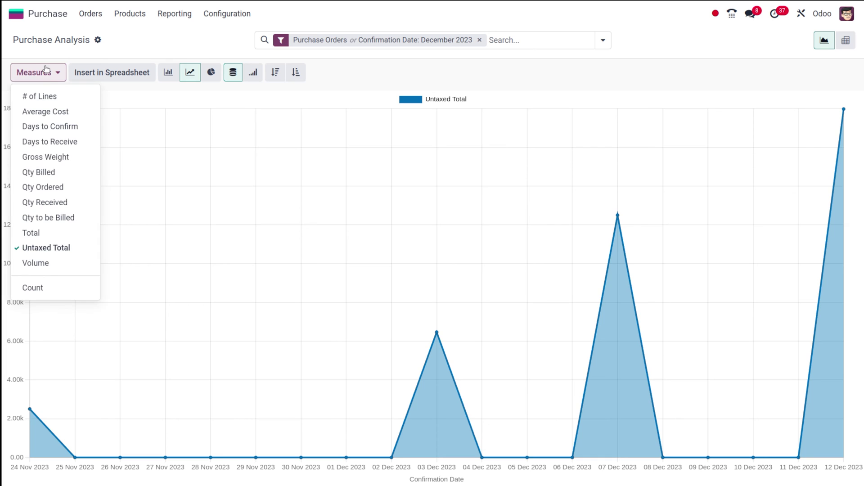
{"action": "left_click", "coordinate": [48, 157]}
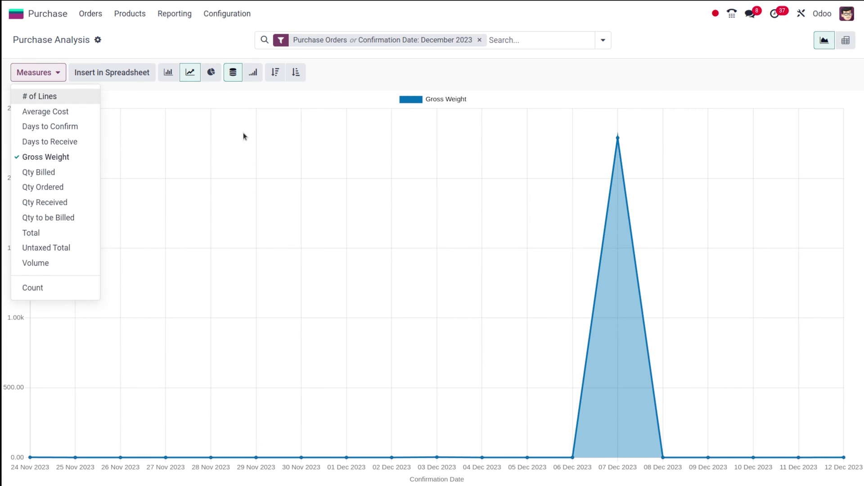
{"action": "left_click", "coordinate": [63, 188]}
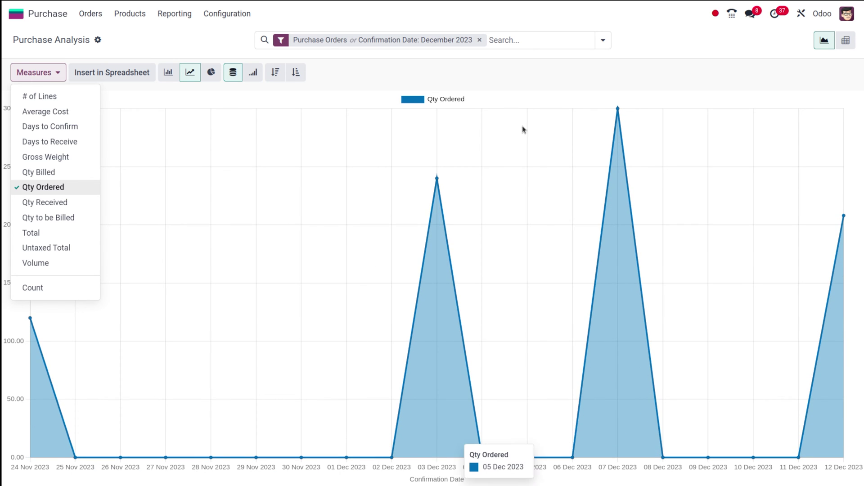
{"action": "left_click", "coordinate": [504, 96]}
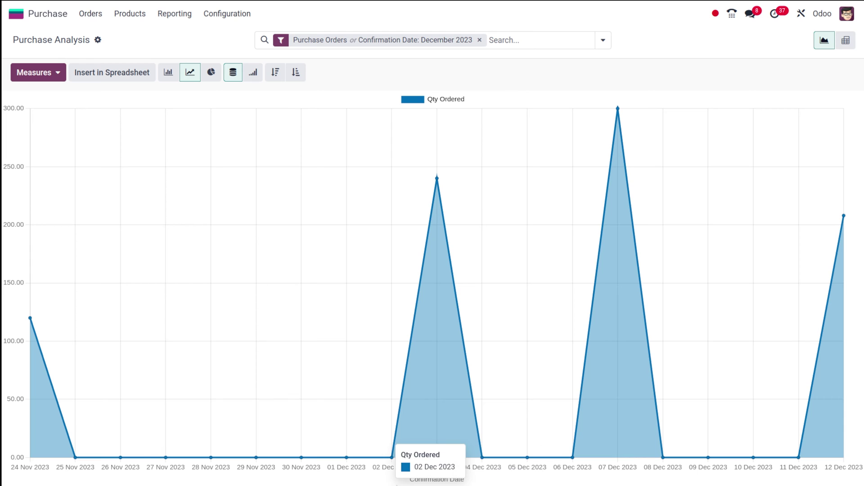
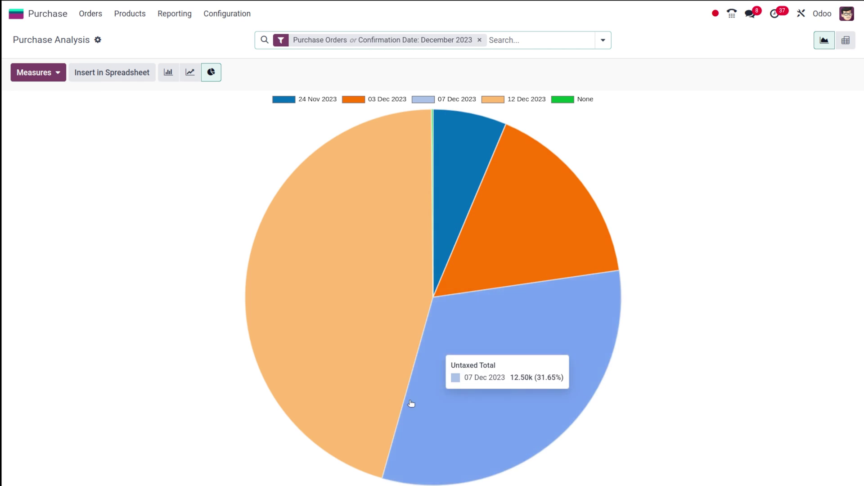
Step: Open the purchase records behind the 12 Dec 2023 pie slice, return to the chart and open the same slice's records again
{"action": "mouse_move", "coordinate": [345, 361]}
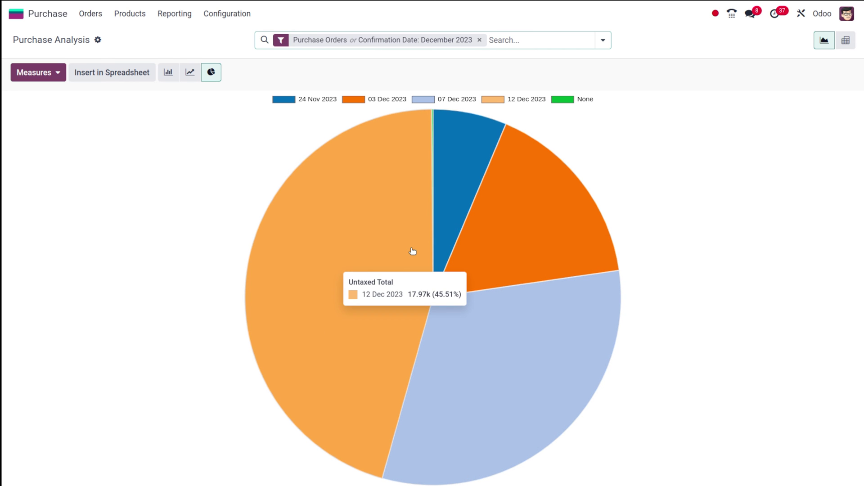
{"action": "mouse_move", "coordinate": [444, 360]}
{"action": "left_click", "coordinate": [391, 161]}
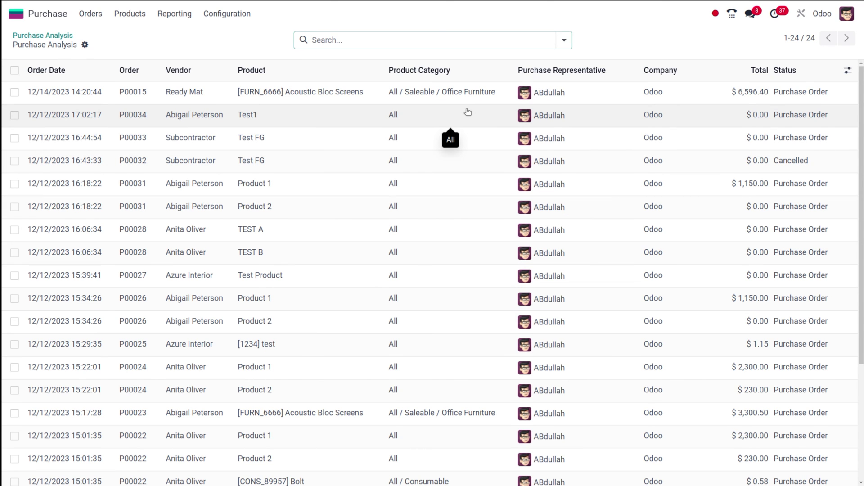
{"action": "left_click", "coordinate": [27, 35]}
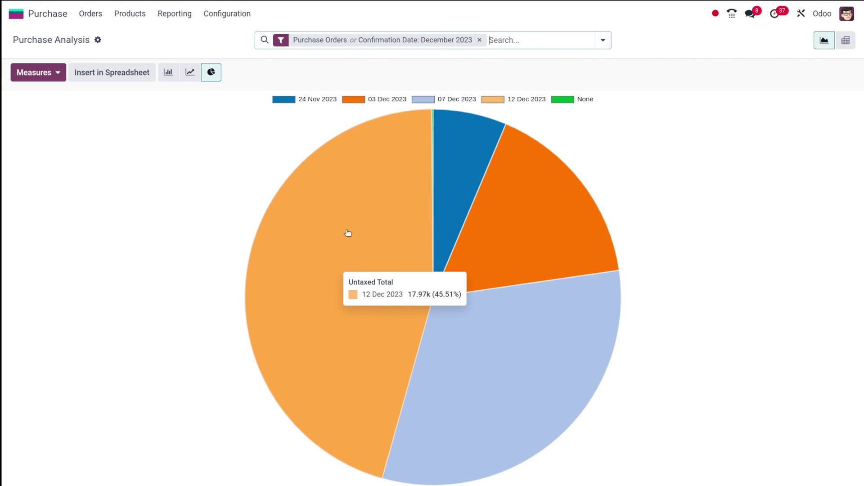
{"action": "left_click", "coordinate": [348, 233]}
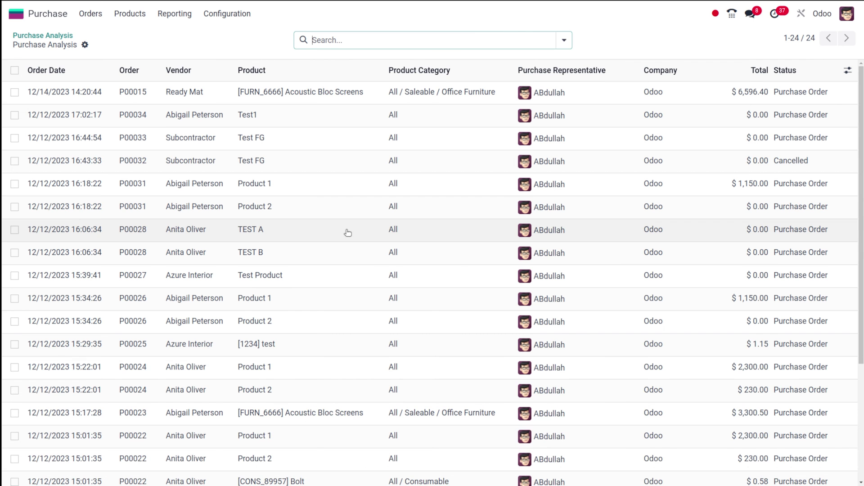
Step: Look through the purchase records behind the 12 Dec 2023 slice, including the Total column, and return to the pie chart
{"action": "scroll", "coordinate": [247, 386], "scroll_direction": "down", "scroll_amount": 4}
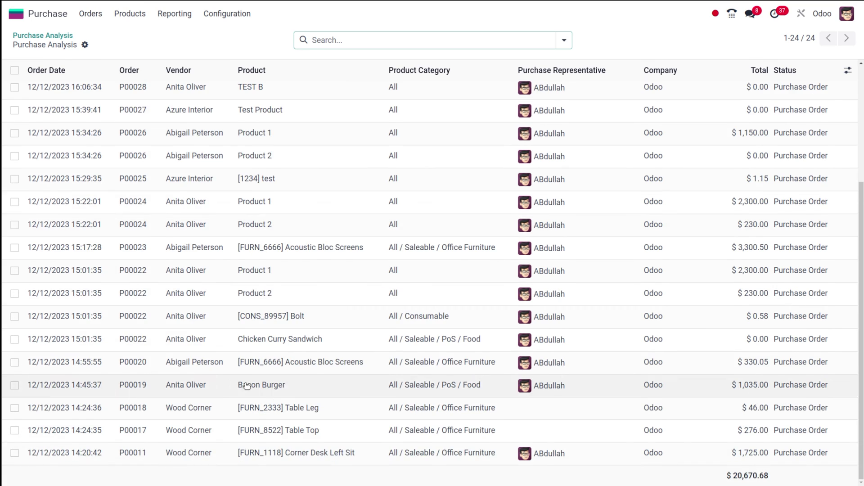
{"action": "scroll", "coordinate": [243, 374], "scroll_direction": "up", "scroll_amount": 4}
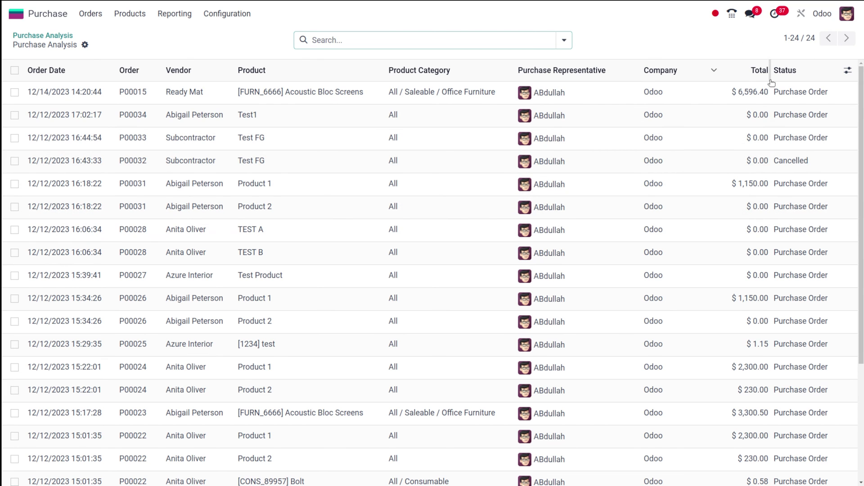
{"action": "scroll", "coordinate": [715, 333], "scroll_direction": "down", "scroll_amount": 4}
{"action": "scroll", "coordinate": [709, 356], "scroll_direction": "up", "scroll_amount": 4}
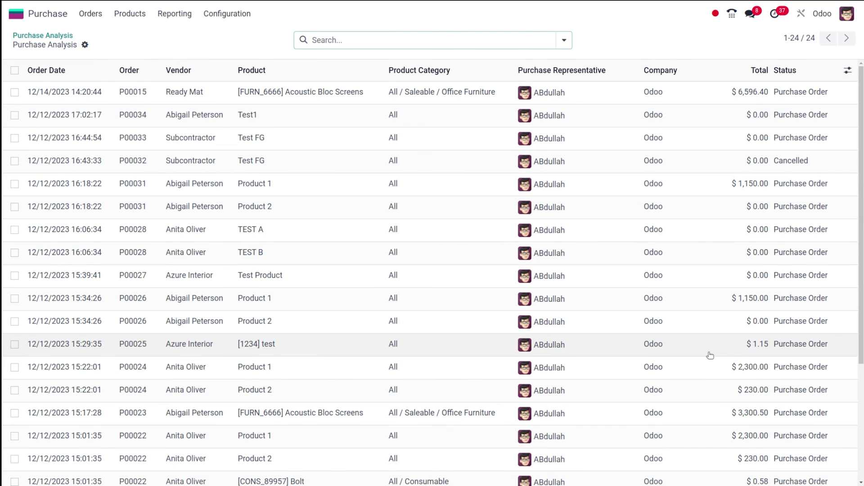
{"action": "scroll", "coordinate": [710, 356], "scroll_direction": "down", "scroll_amount": 4}
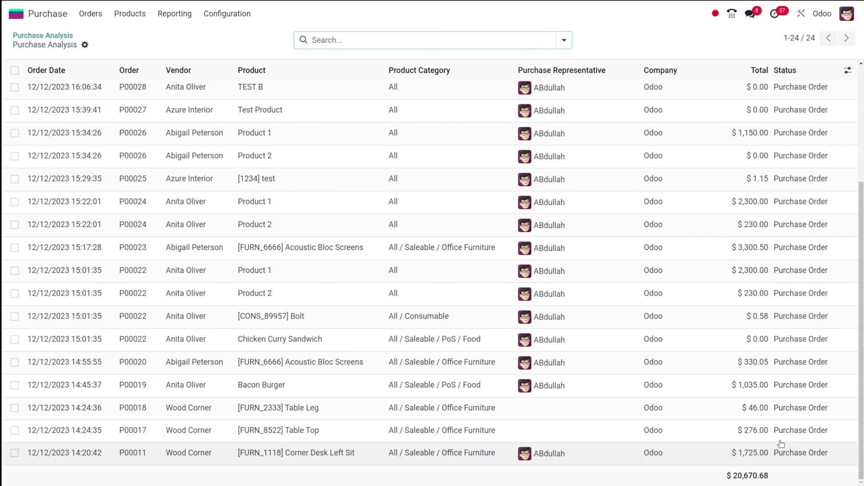
{"action": "scroll", "coordinate": [610, 239], "scroll_direction": "up", "scroll_amount": 4}
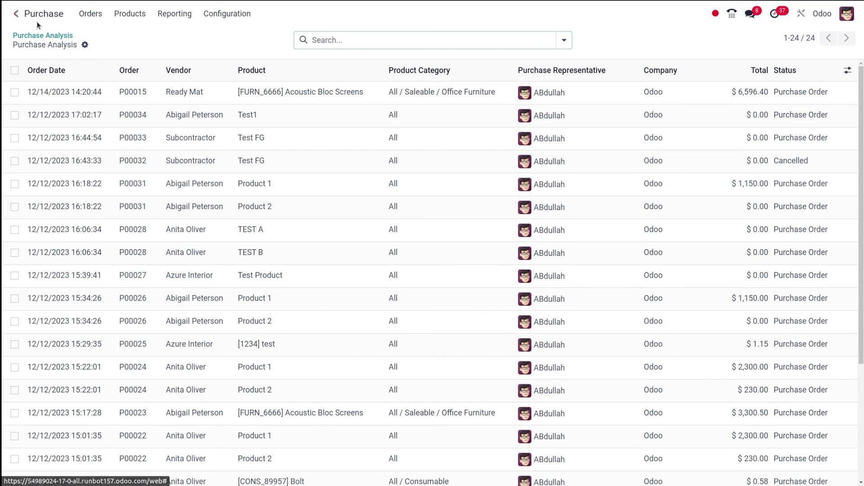
{"action": "left_click", "coordinate": [43, 35]}
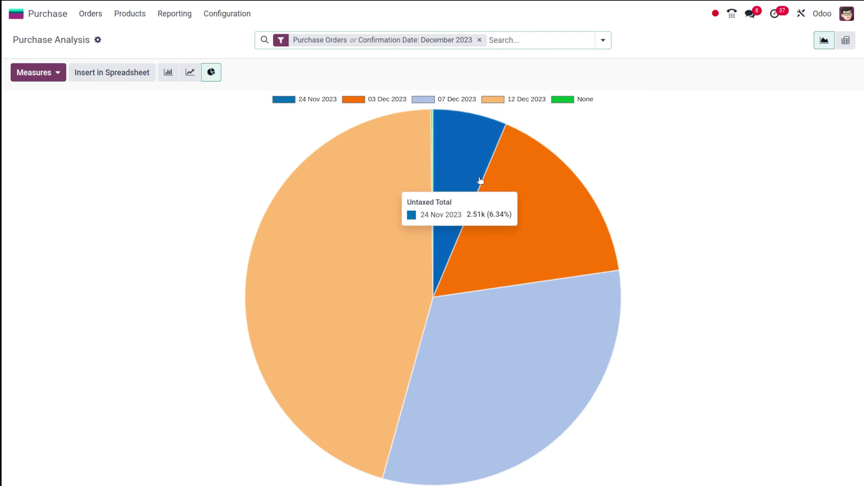
Step: Open the purchase records behind the 03 Dec 2023 pie slice and return to the chart
{"action": "mouse_move", "coordinate": [495, 283]}
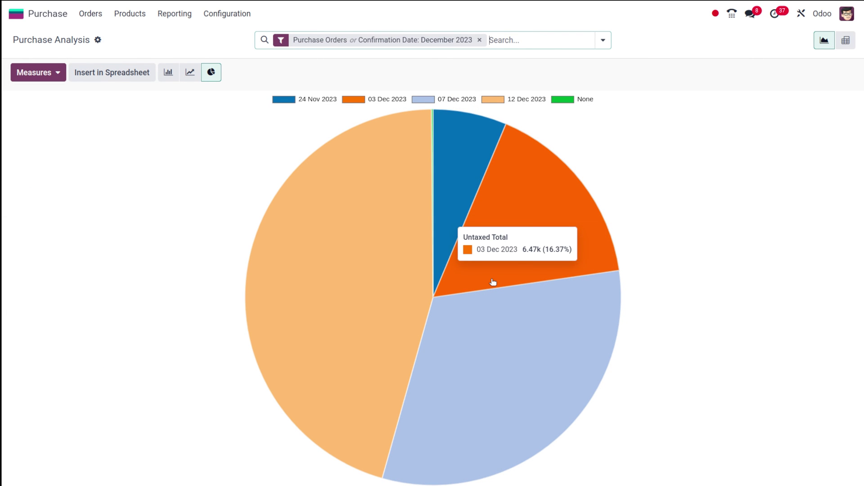
{"action": "left_click", "coordinate": [541, 189]}
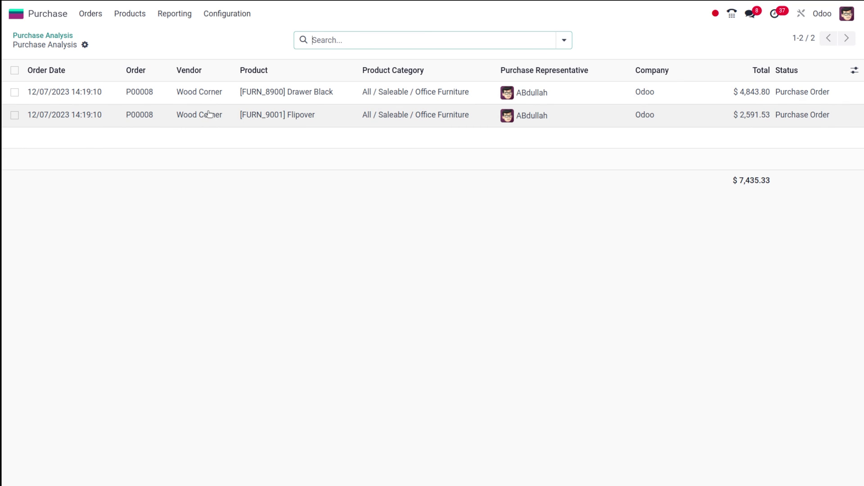
{"action": "left_click", "coordinate": [56, 36]}
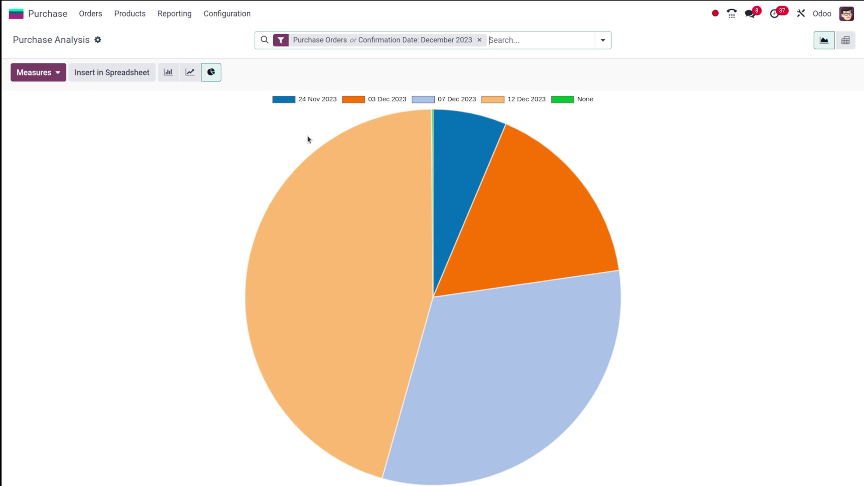
{"action": "left_click", "coordinate": [51, 77]}
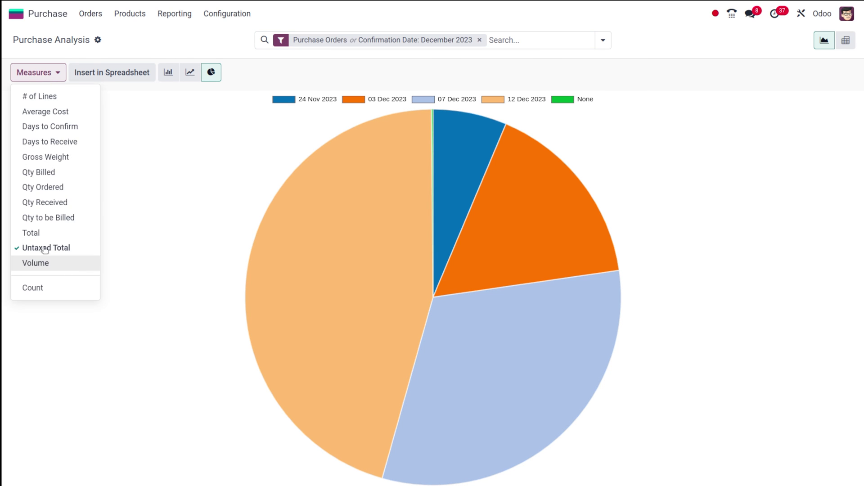
{"action": "left_click", "coordinate": [140, 261]}
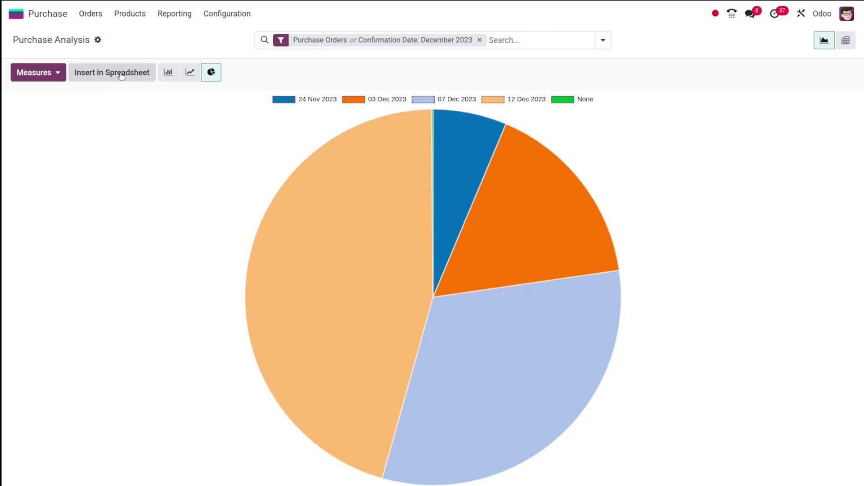
Step: Insert the Purchase Analysis pie chart into a new blank spreadsheet
{"action": "left_click", "coordinate": [121, 74]}
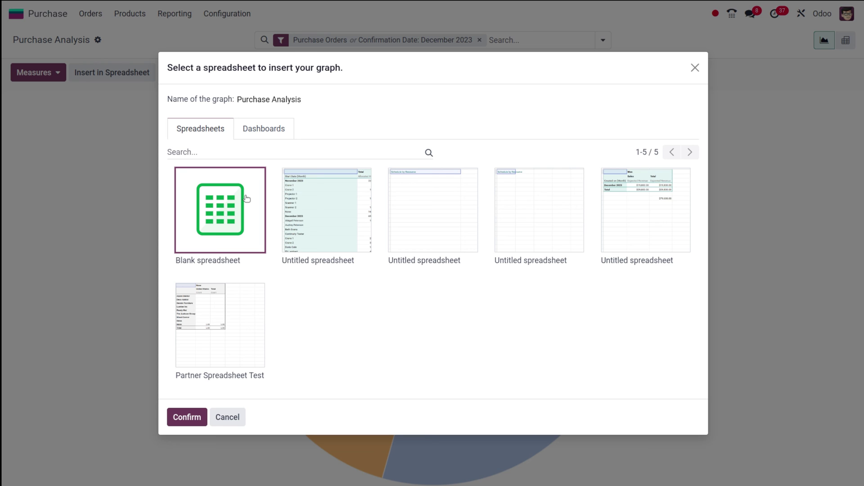
{"action": "left_click", "coordinate": [231, 224]}
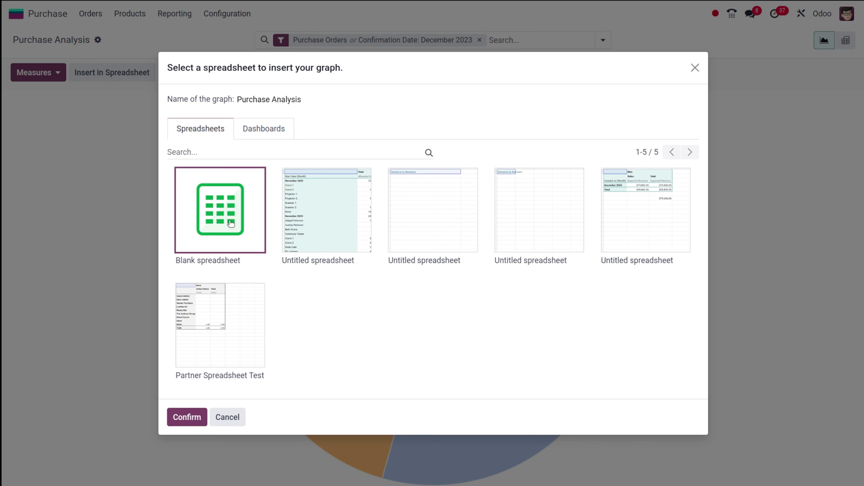
{"action": "left_click", "coordinate": [194, 410]}
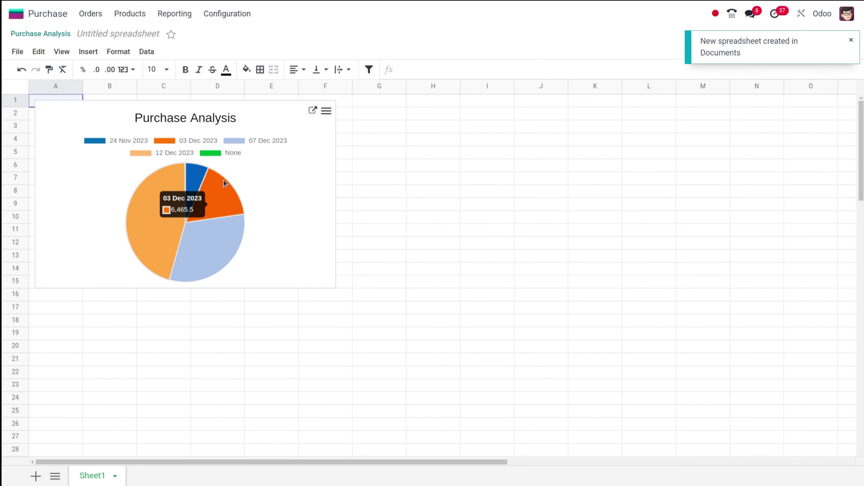
Step: Move the chart so it starts at about cell E4 and enlarge it slightly to reach about cell J18
{"action": "left_click_drag", "start_coordinate": [247, 175], "coordinate": [456, 205]}
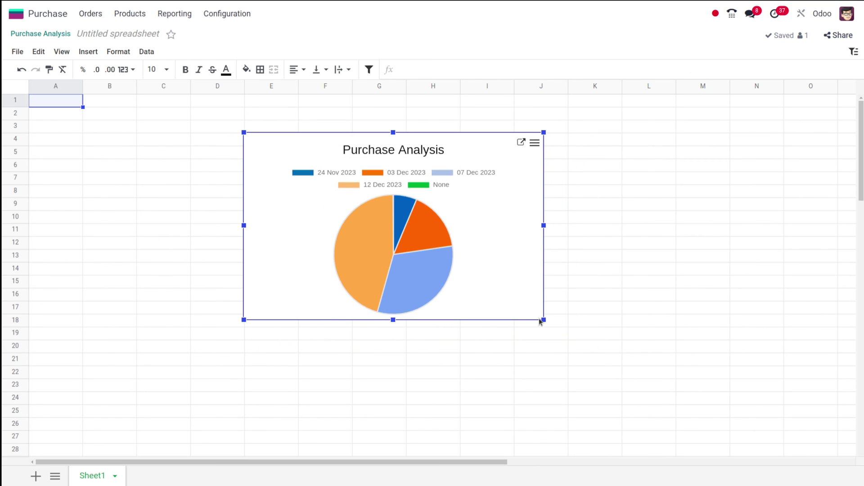
{"action": "left_click_drag", "start_coordinate": [540, 316], "coordinate": [564, 325]}
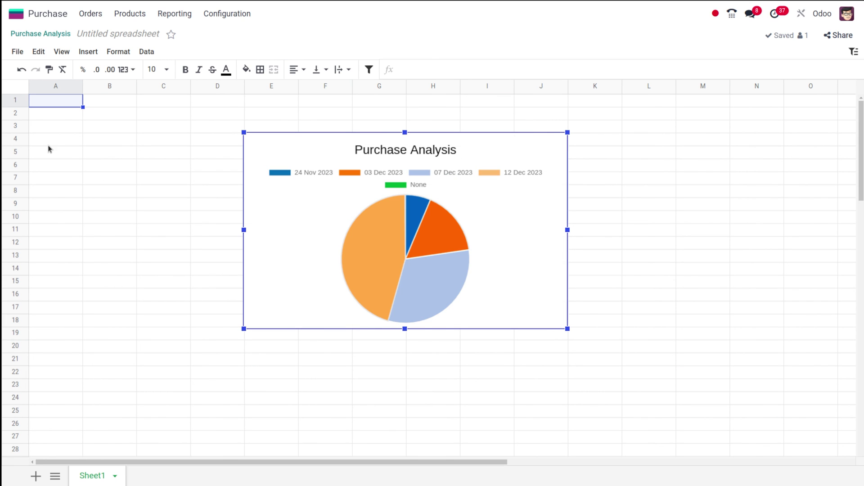
{"action": "mouse_move", "coordinate": [430, 302]}
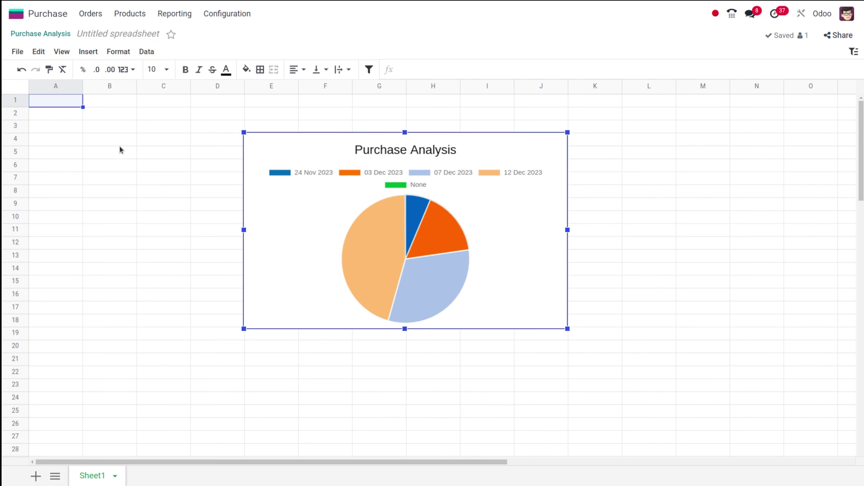
Step: Return from the spreadsheet to the purchase analysis in pivot view and flip the table's axes
{"action": "left_click", "coordinate": [59, 39]}
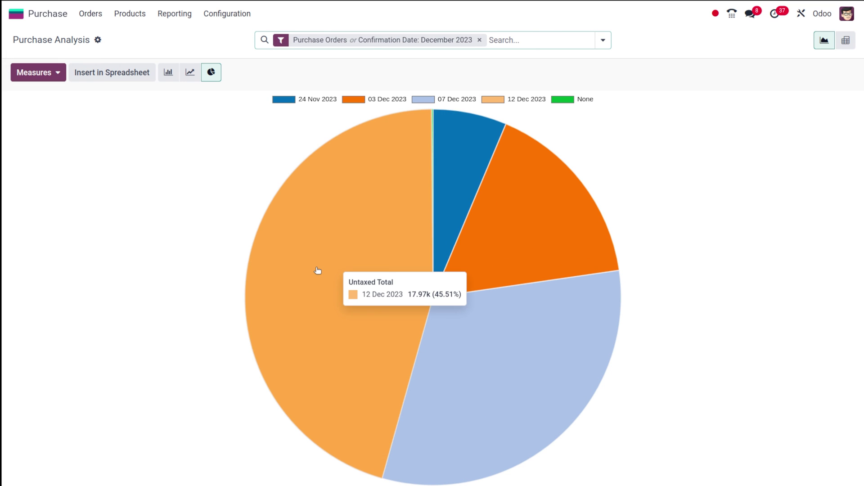
{"action": "left_click", "coordinate": [852, 45]}
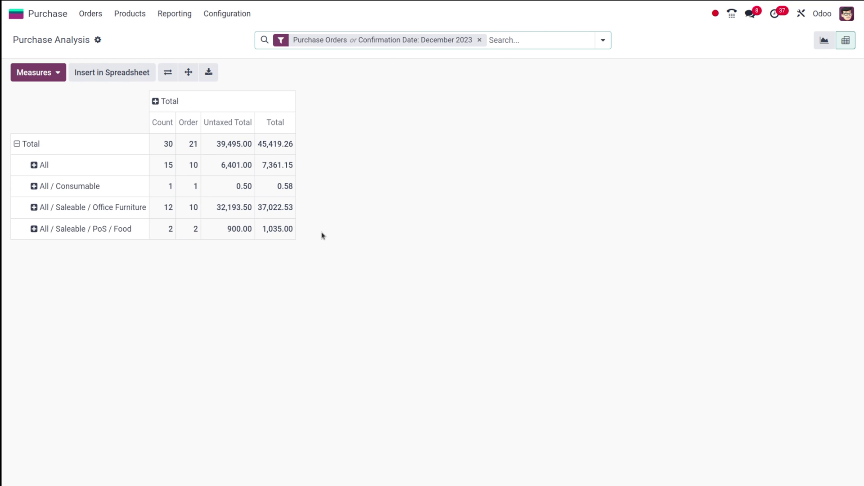
{"action": "left_click", "coordinate": [168, 77]}
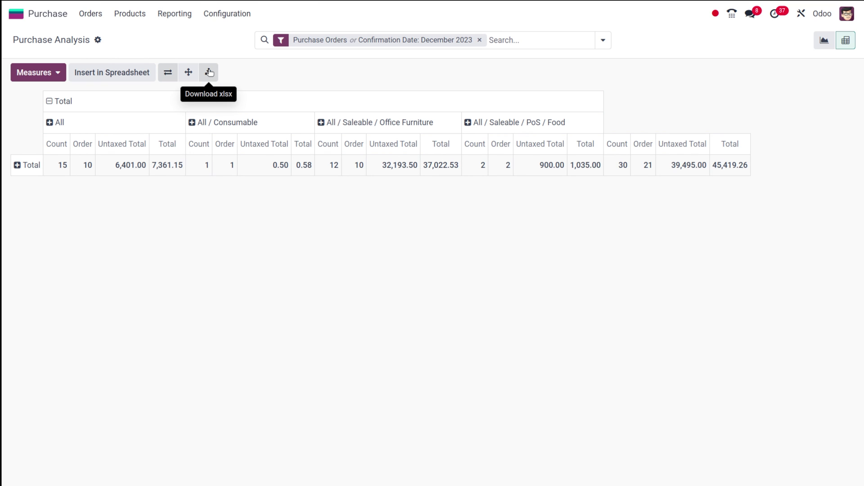
Step: Add the Qty Ordered measure to the pivot table
{"action": "left_click", "coordinate": [57, 71]}
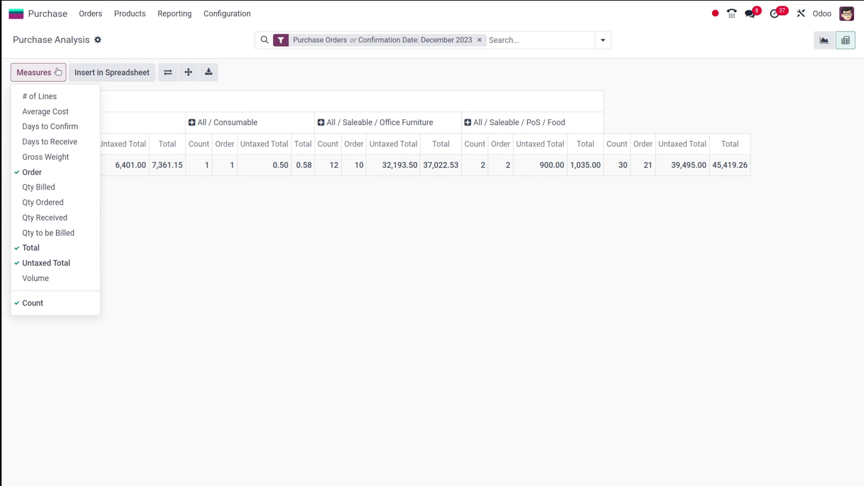
{"action": "left_click", "coordinate": [60, 208]}
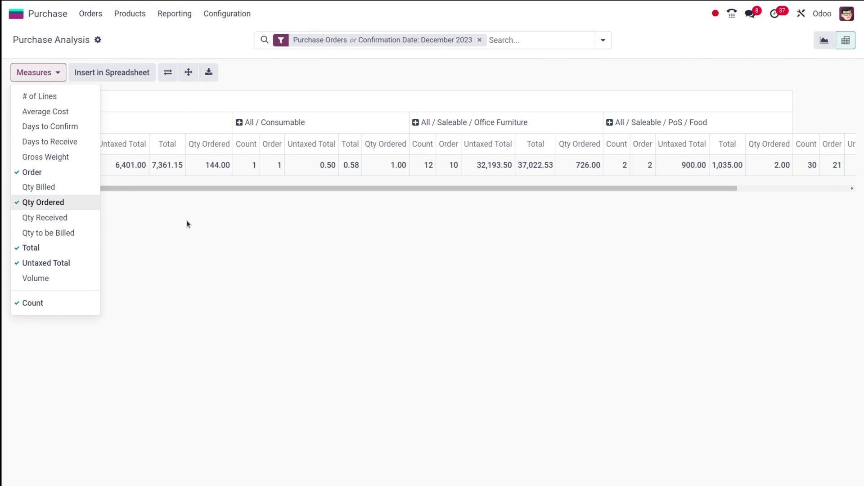
{"action": "left_click", "coordinate": [191, 224]}
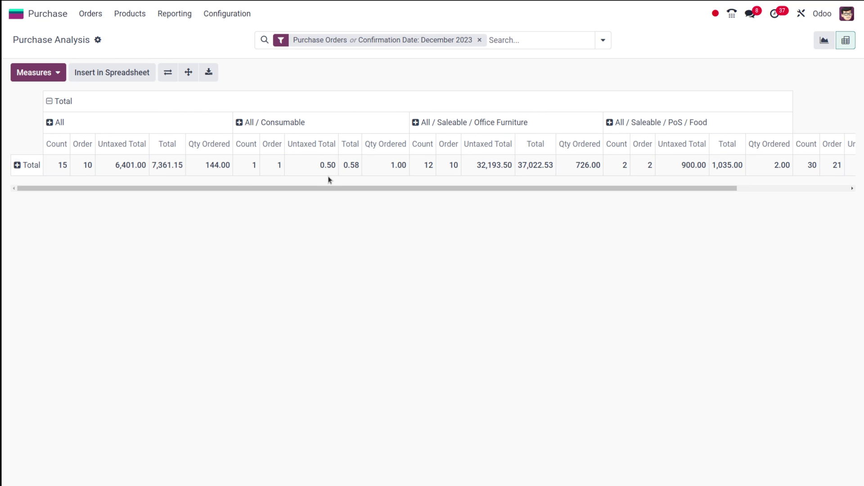
Step: Flip the pivot axes back so product categories form the rows, and add the Qty Billed and Qty Received measures
{"action": "left_click", "coordinate": [167, 72]}
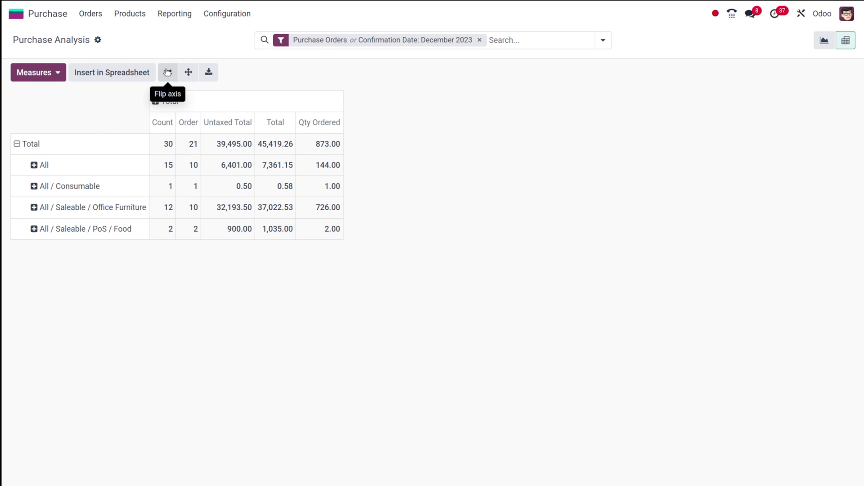
{"action": "left_click", "coordinate": [36, 72]}
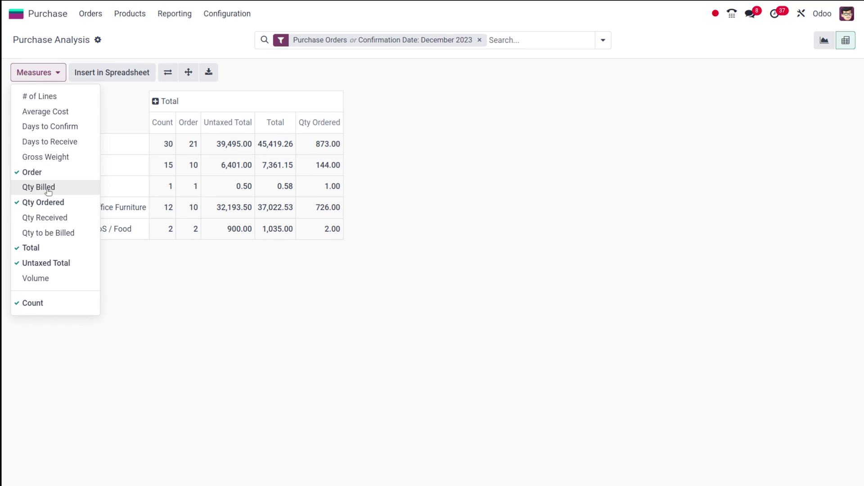
{"action": "left_click", "coordinate": [48, 187]}
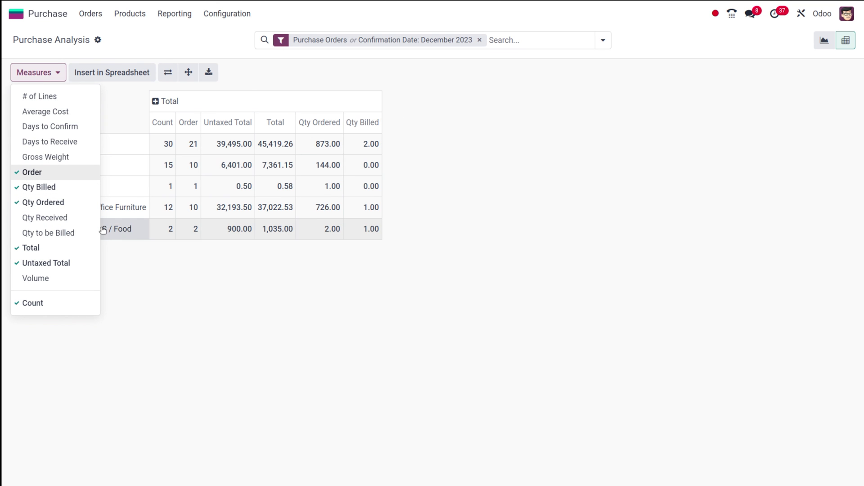
{"action": "left_click", "coordinate": [25, 220]}
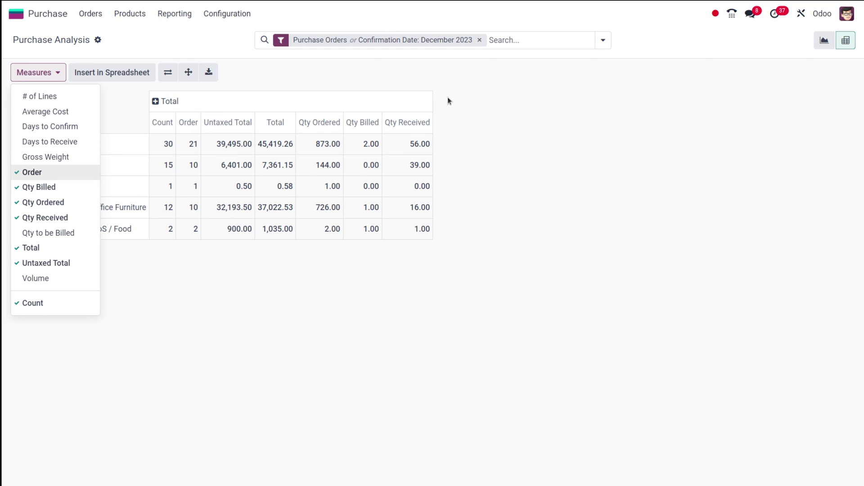
{"action": "left_click", "coordinate": [452, 129]}
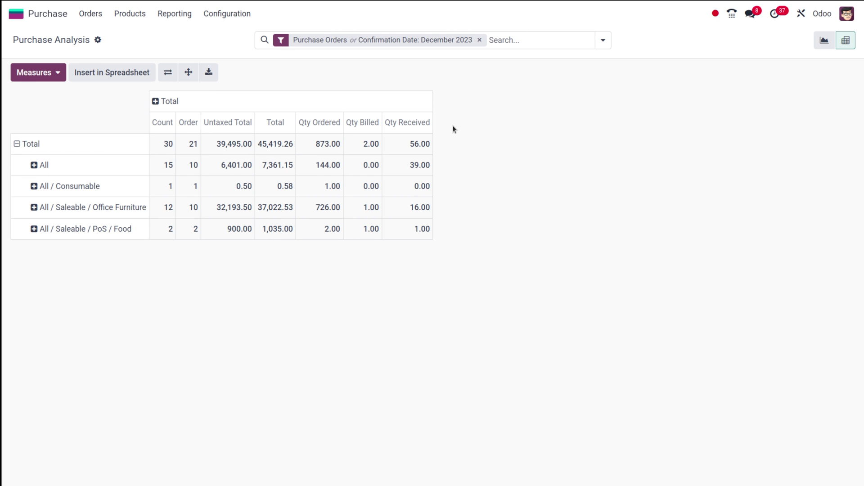